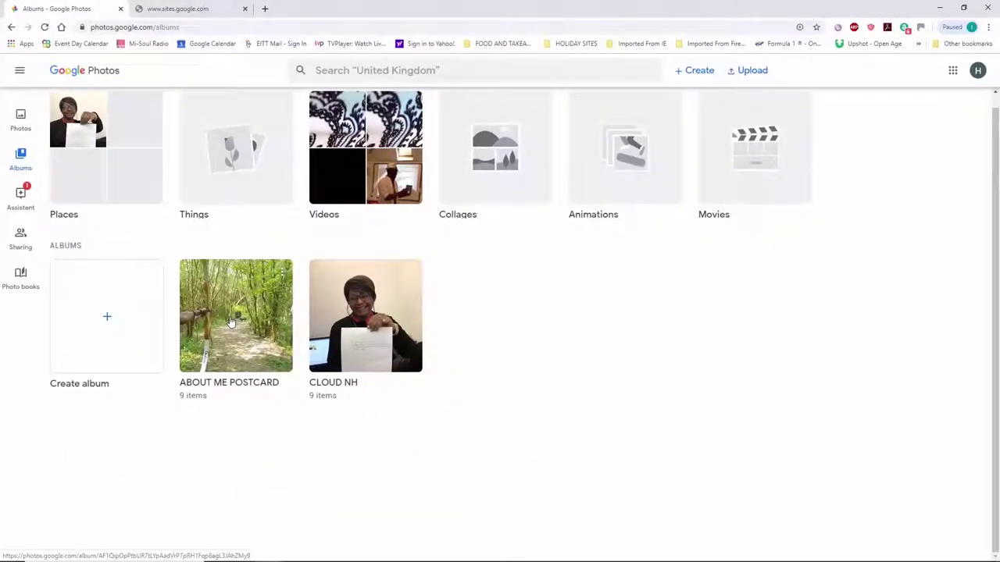
# - Open the ABOUT ME POSTCARD album in Google Photos, scroll through its photos and select its web address
pyautogui.click(231, 322)
pyautogui.scroll(-2, 262, 335)
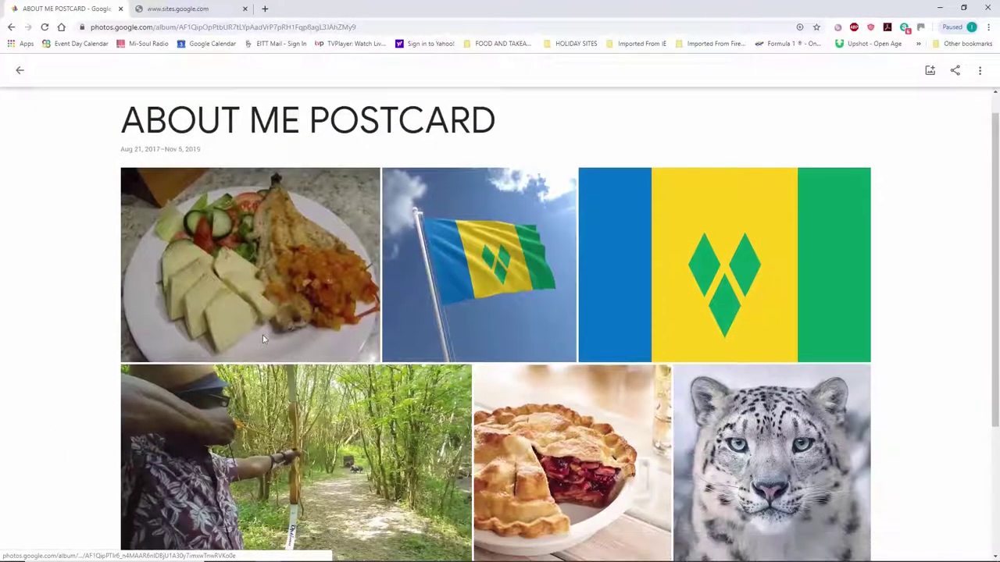
pyautogui.scroll(-2, 266, 342)
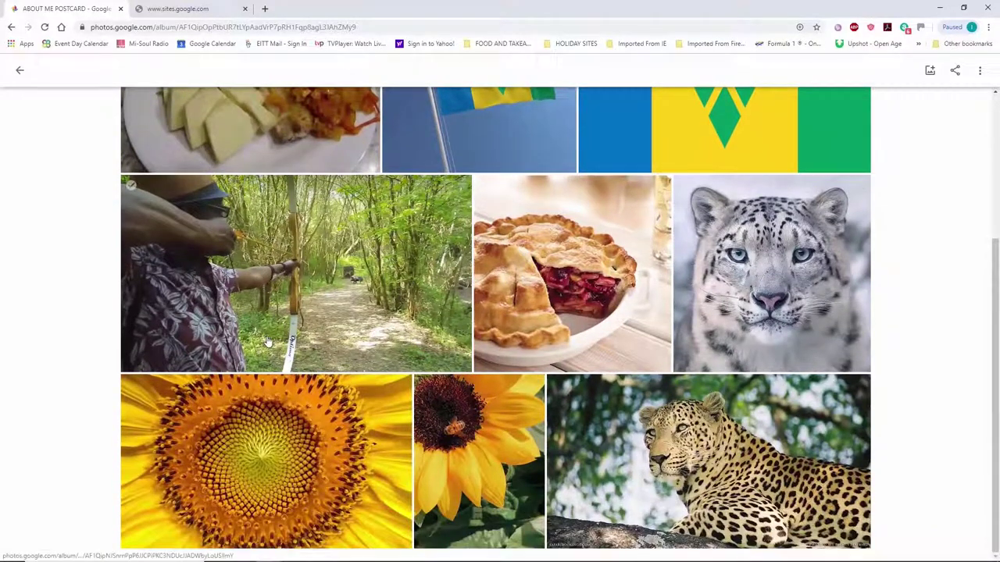
pyautogui.scroll(4, 266, 342)
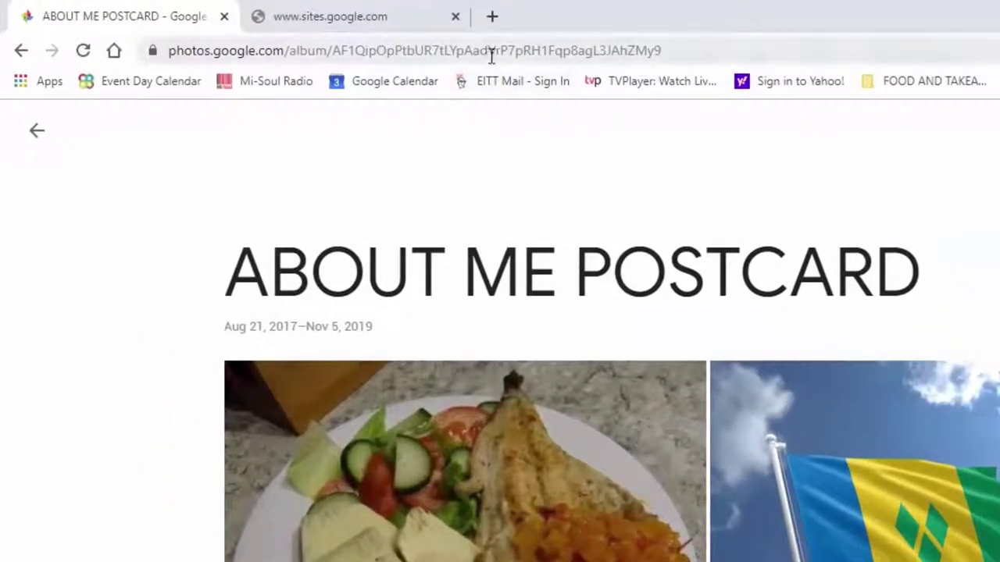
pyautogui.click(491, 51)
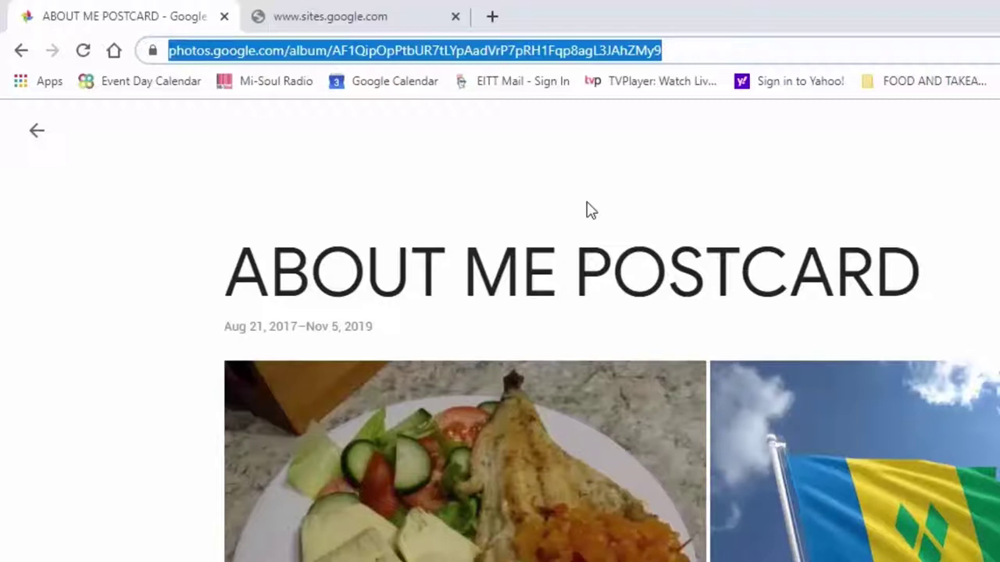
pyautogui.click(321, 176)
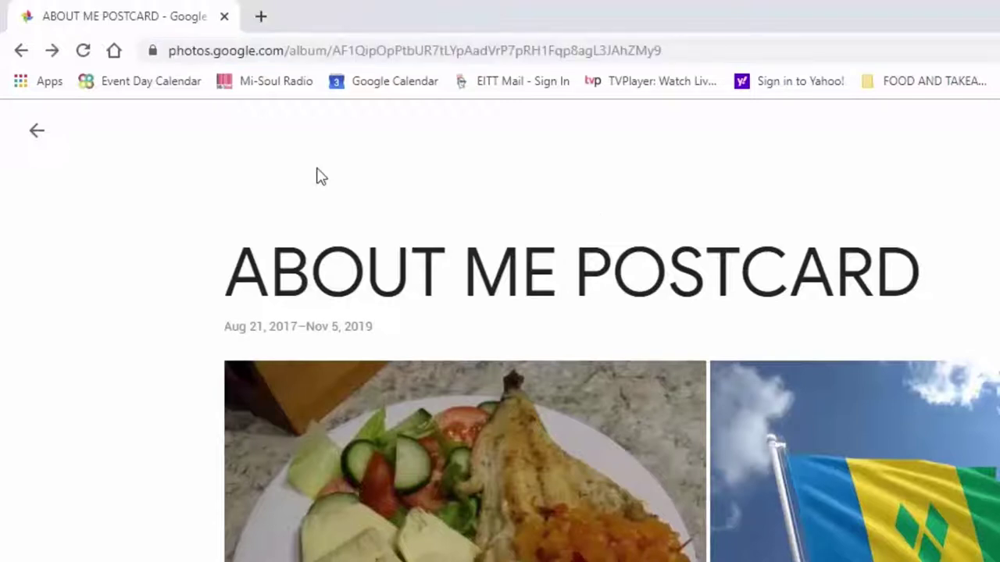
# - Open mypostcard.com in a new browser tab
pyautogui.click(261, 18)
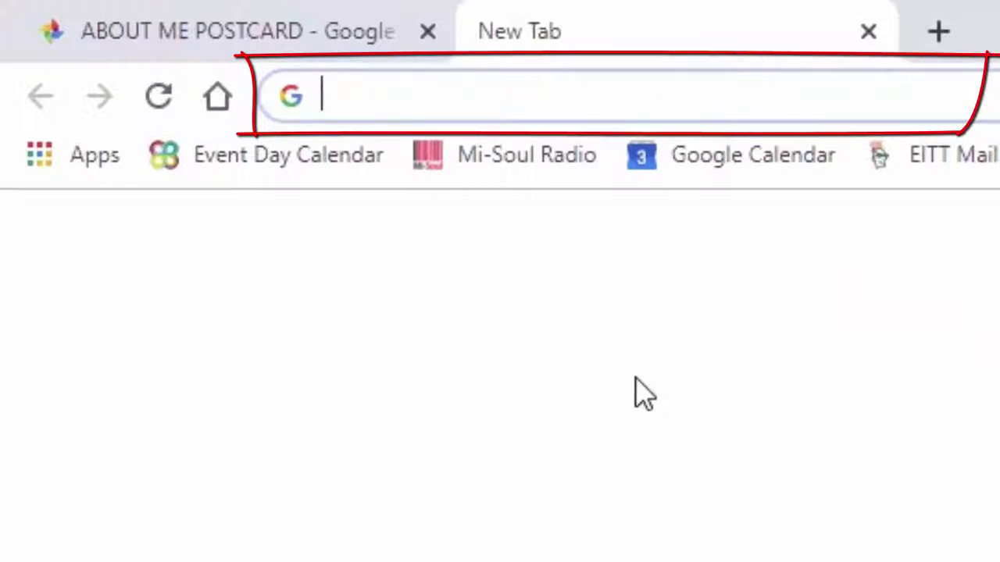
pyautogui.write('mypos')
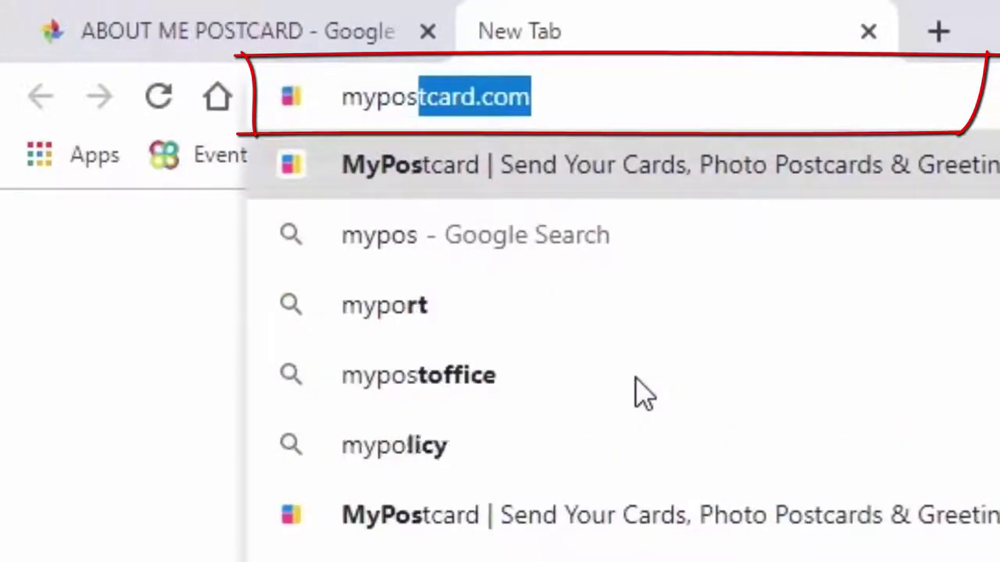
pyautogui.write('tcard.')
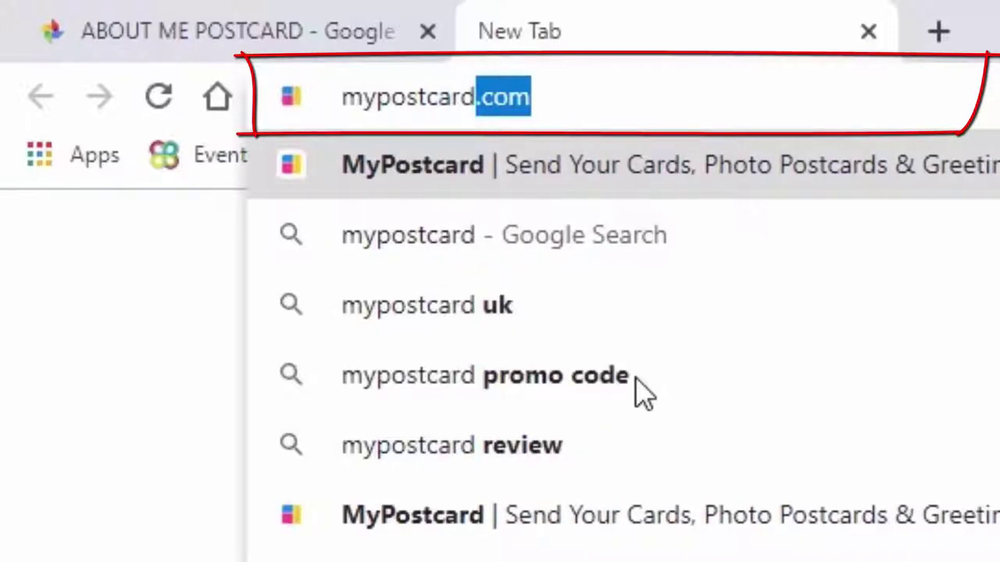
pyautogui.write('com')
pyautogui.press('Delete')
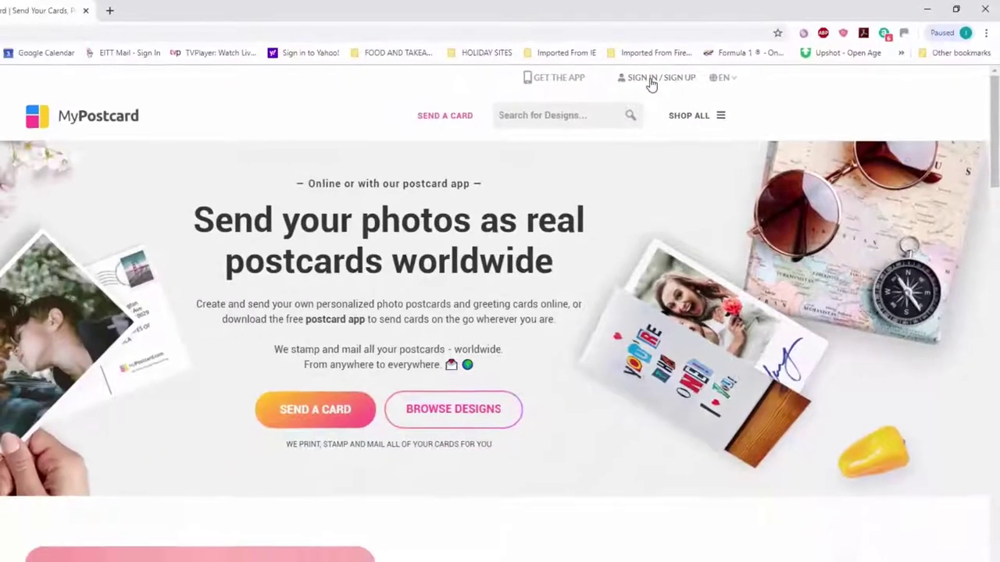
# - Sign in to MyPostcard with the Google account
pyautogui.click(570, 97)
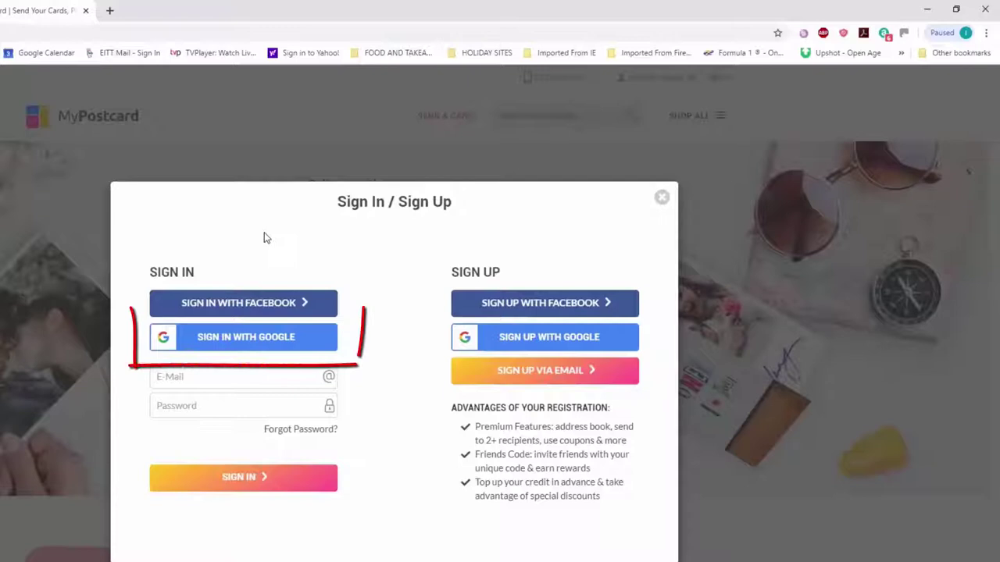
pyautogui.click(254, 342)
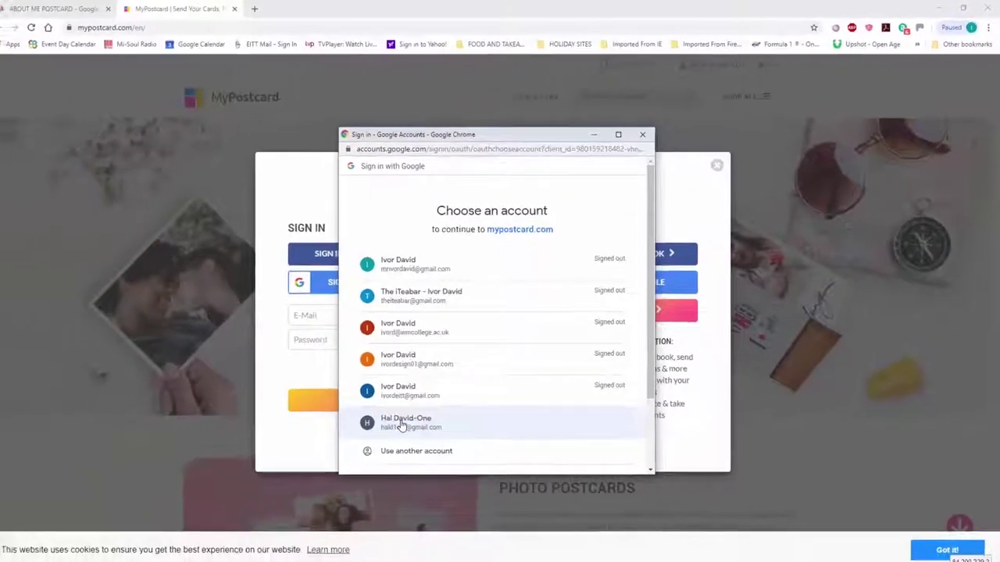
pyautogui.click(403, 422)
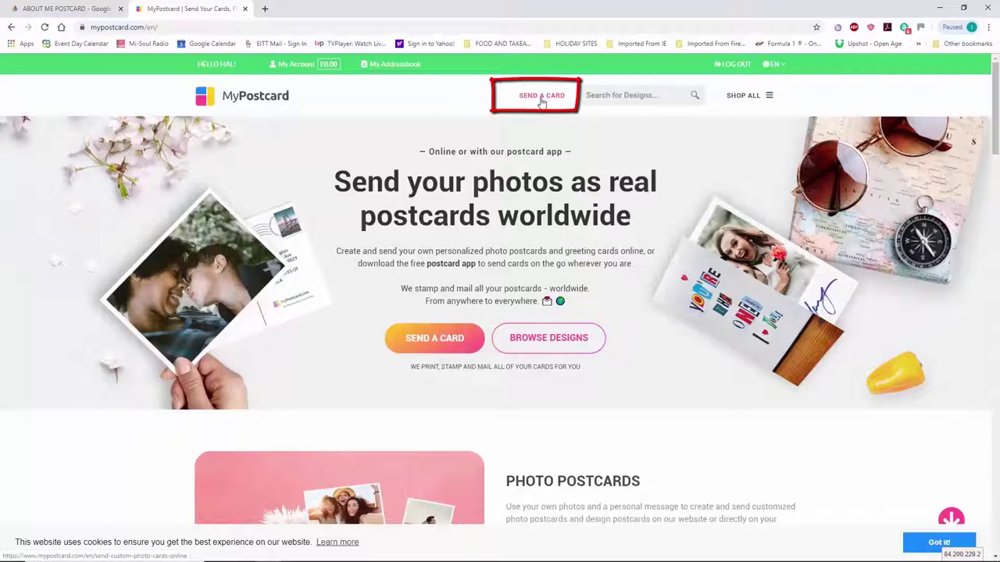
# - Go to SEND A CARD and start a MULTI postcard with the six-photo layout
pyautogui.click(541, 97)
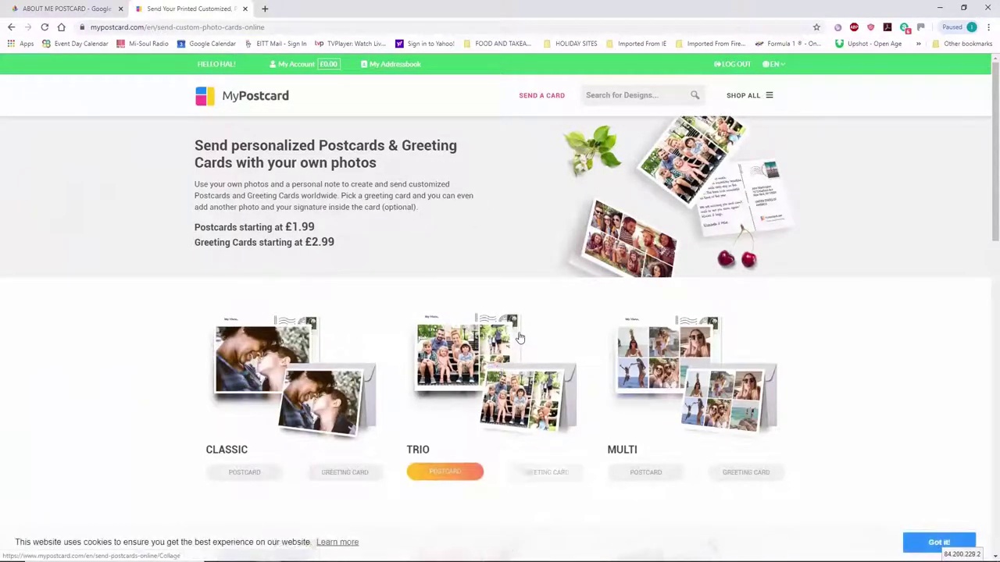
pyautogui.scroll(-3, 519, 337)
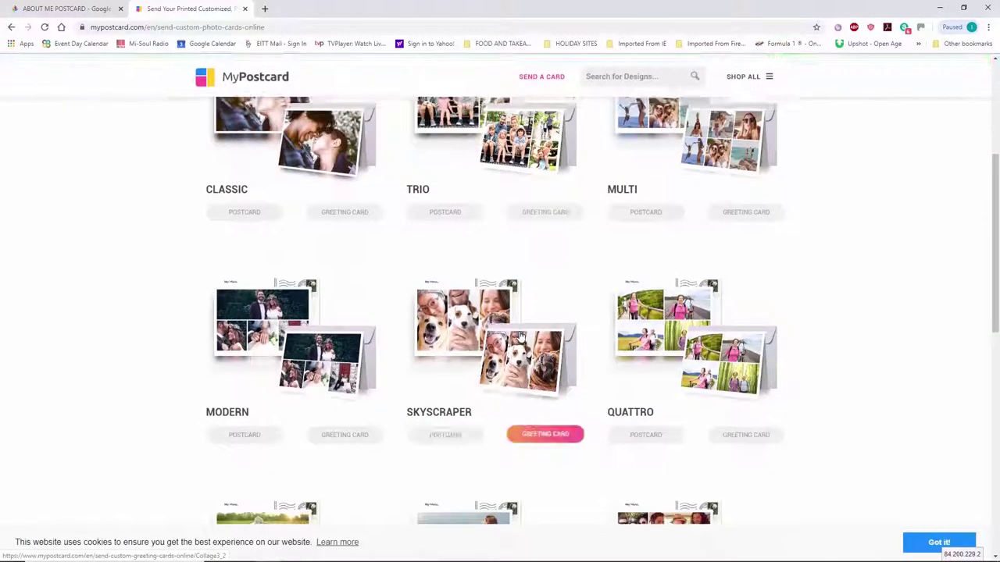
pyautogui.scroll(3, 520, 335)
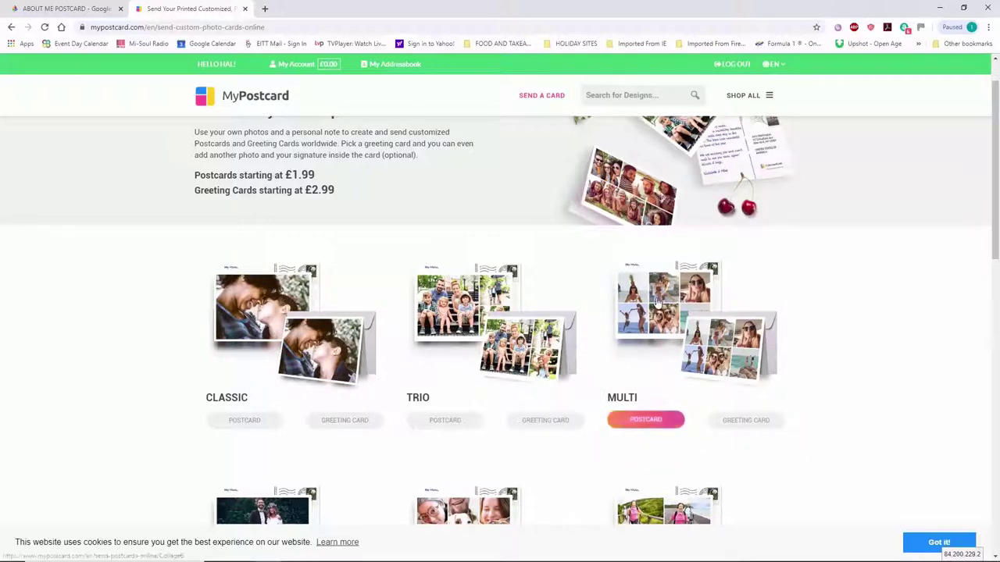
pyautogui.click(645, 421)
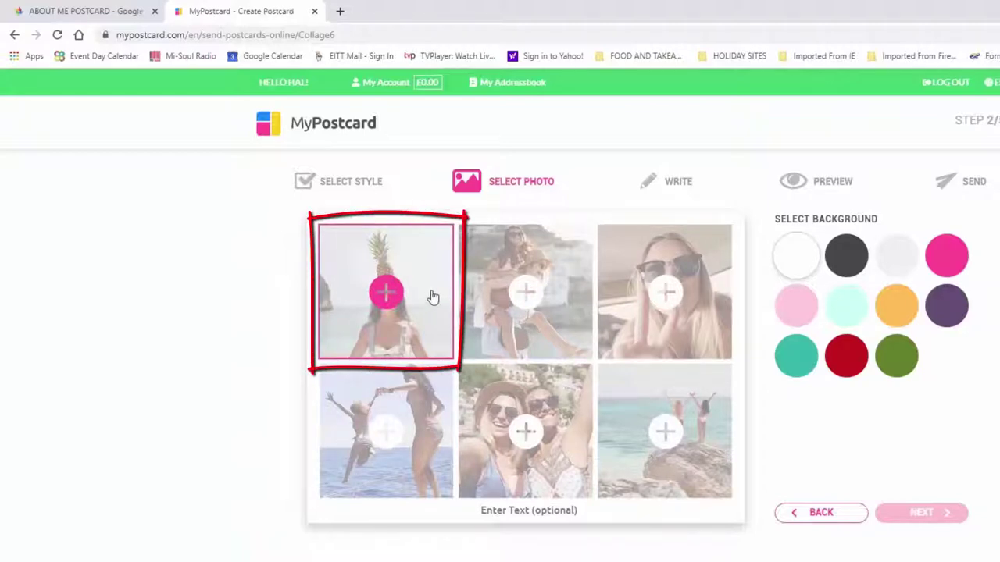
# - Choose Import from online services as the source for the top-left photo tile
pyautogui.click(387, 295)
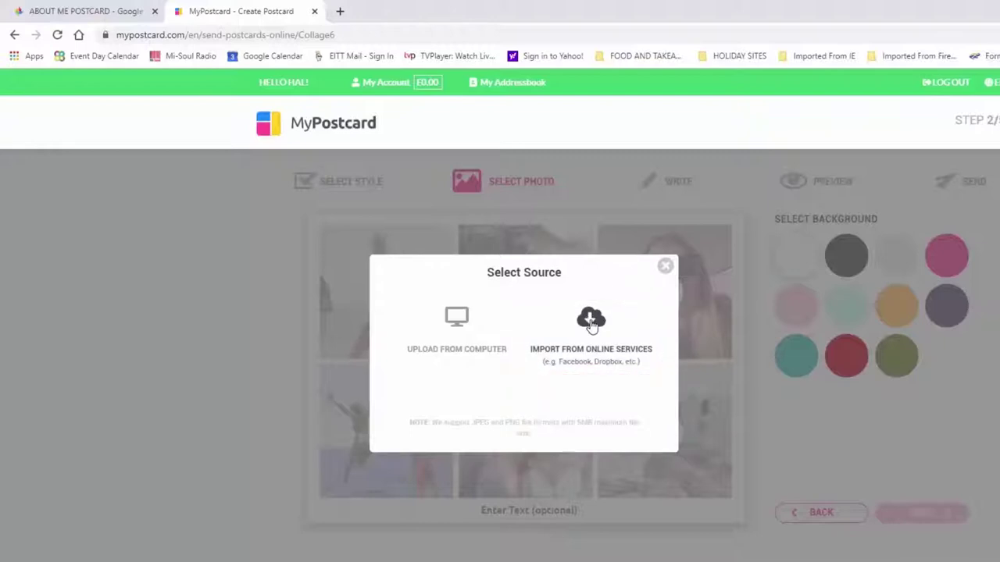
pyautogui.click(591, 322)
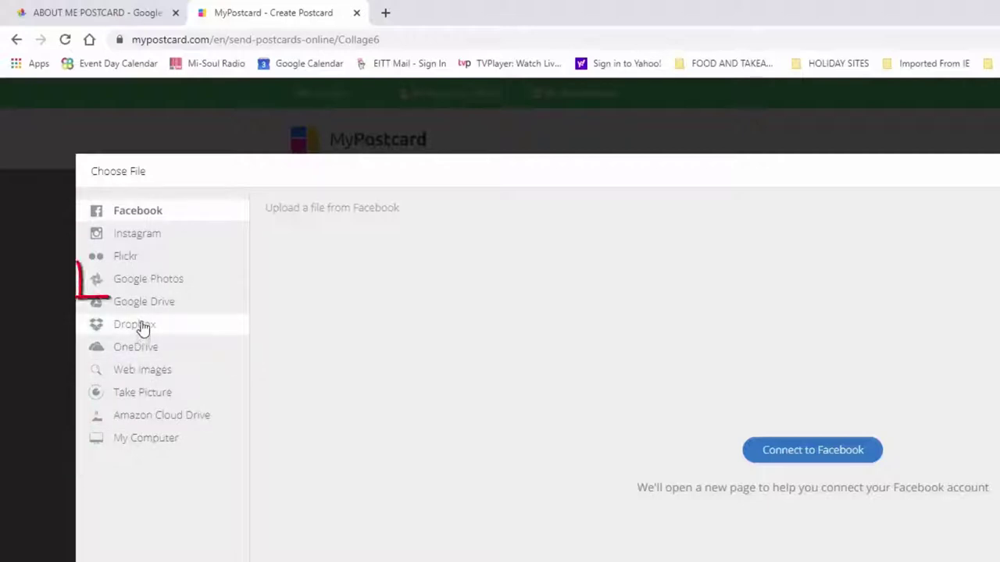
# - Connect Google Photos with the Google account and allow Filestack access to the library
pyautogui.click(199, 289)
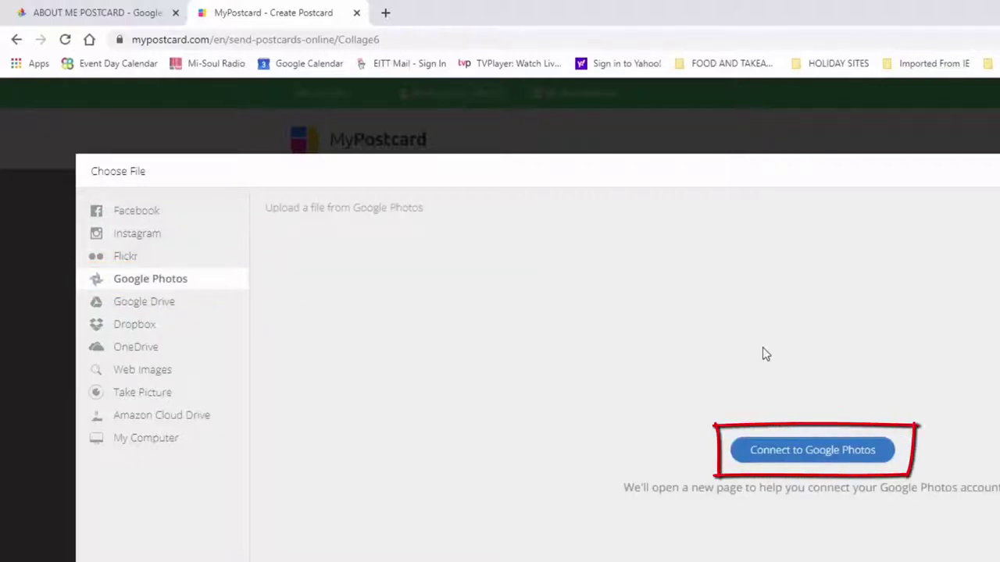
pyautogui.click(812, 451)
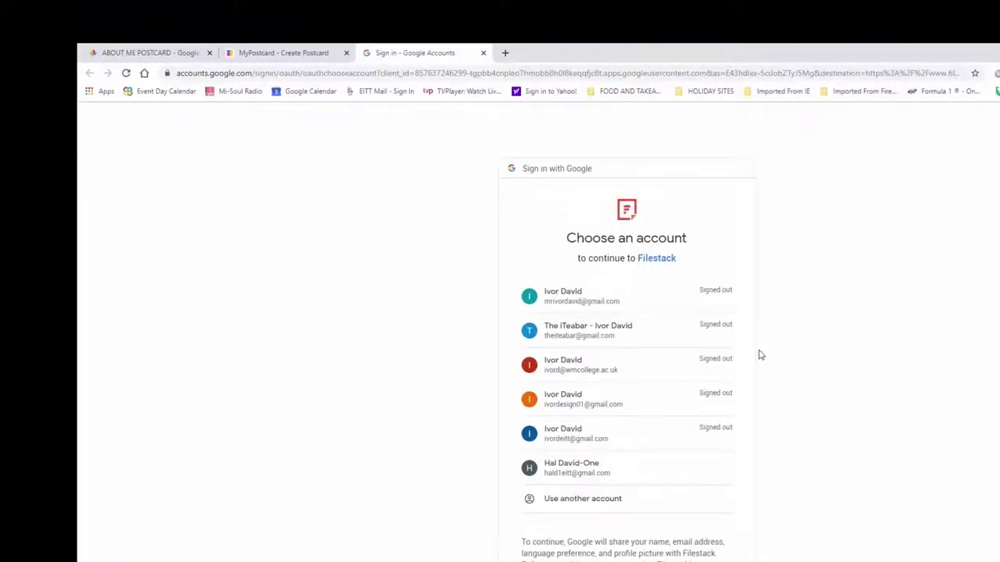
pyautogui.click(575, 475)
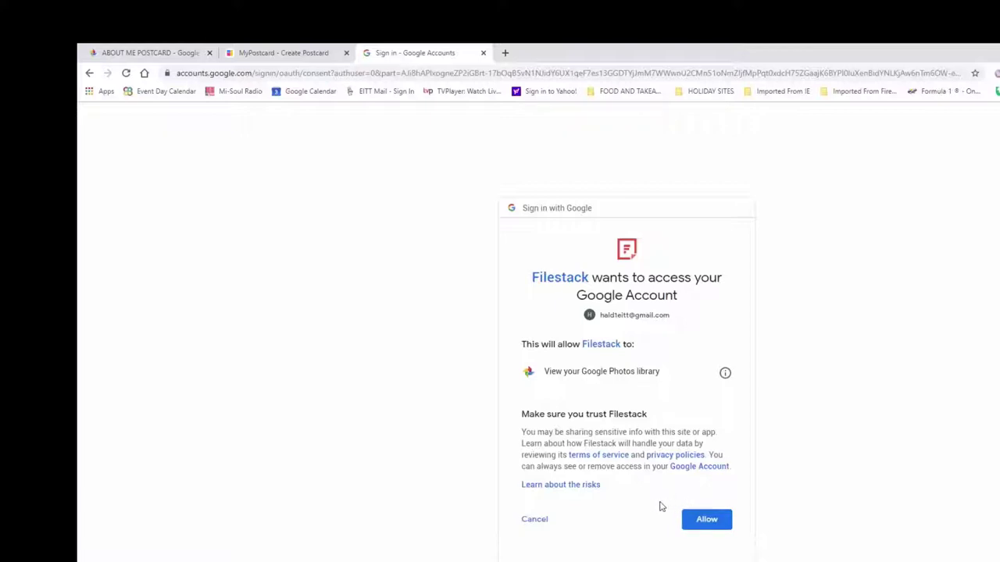
pyautogui.click(700, 521)
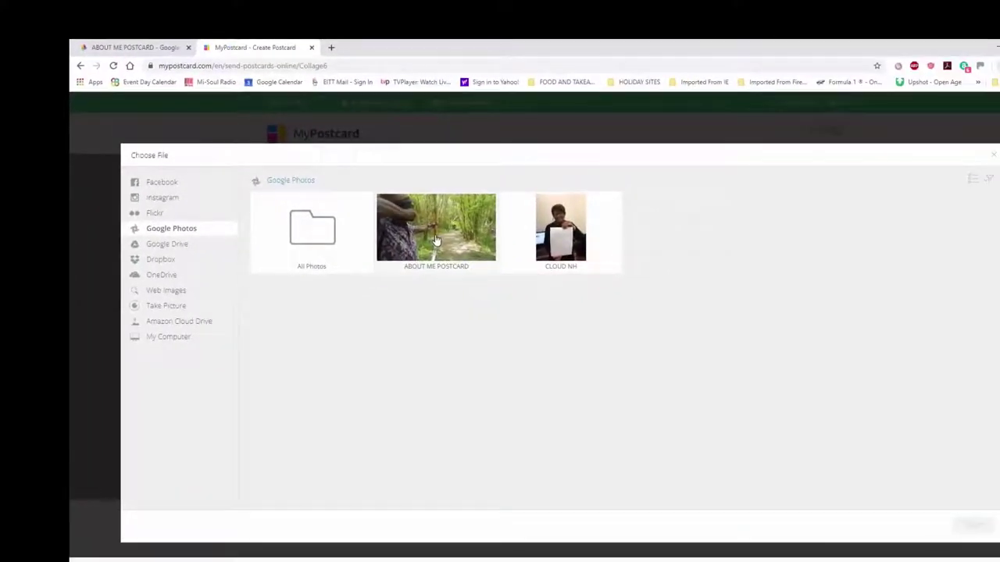
# - Place the St Vincent flag image from ABOUT ME POSTCARD in the first tile
pyautogui.click(436, 240)
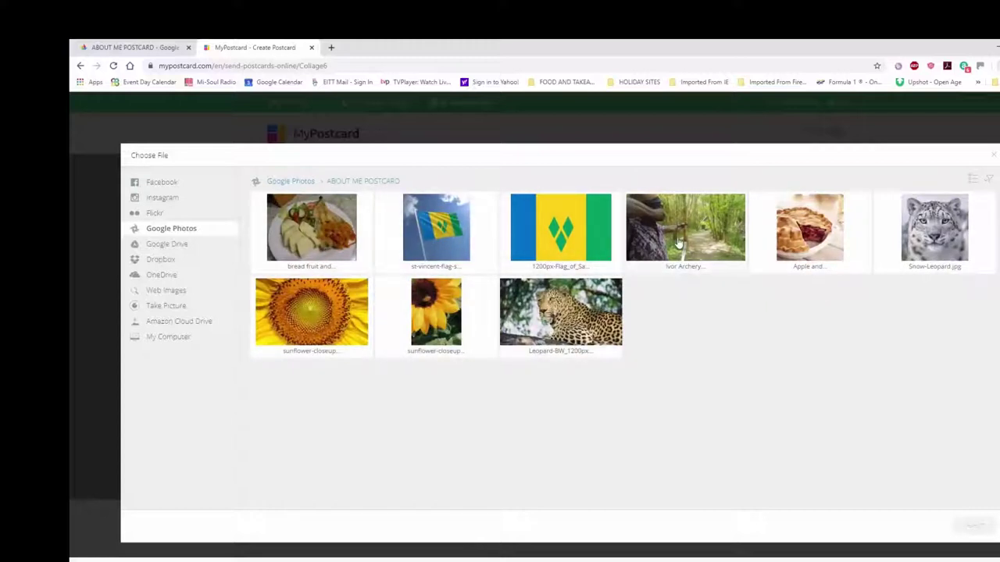
pyautogui.click(560, 231)
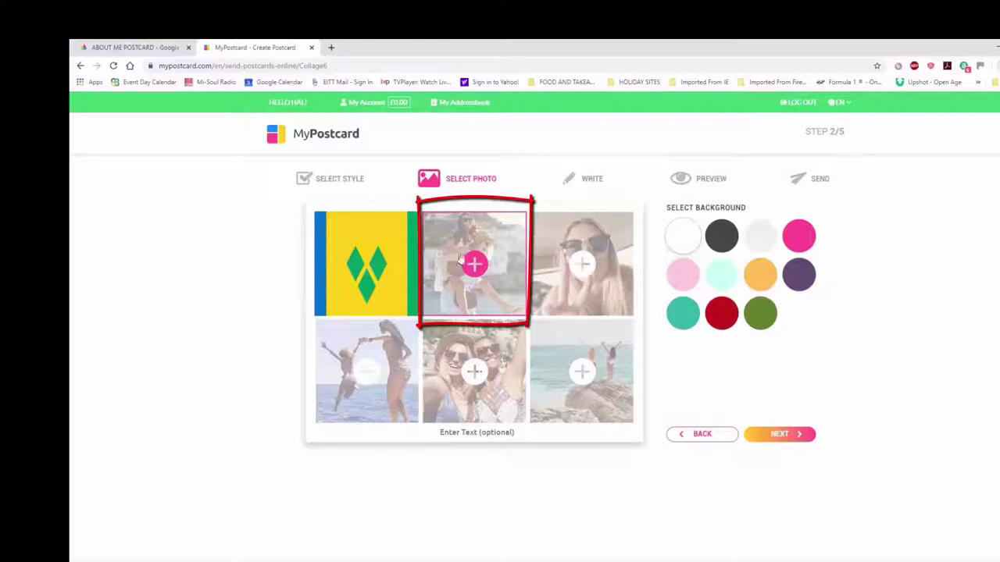
# - Fill the second tile with the food plate photo from the ABOUT ME POSTCARD album
pyautogui.click(474, 266)
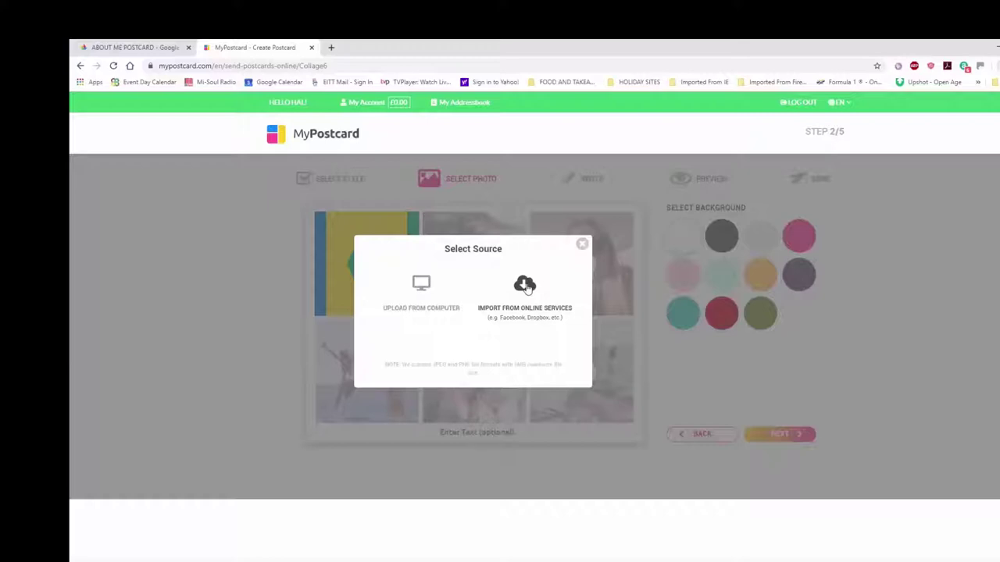
pyautogui.click(527, 288)
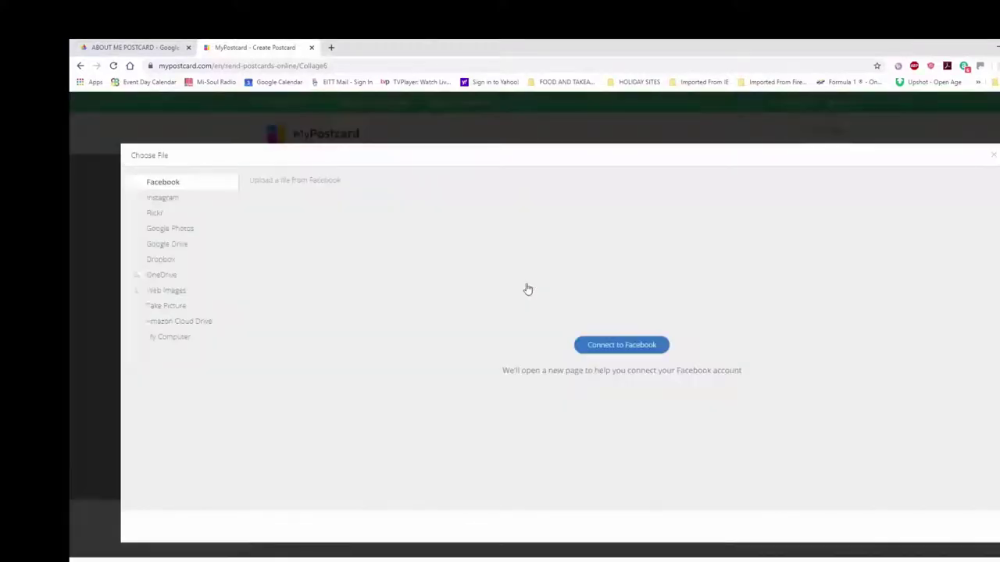
pyautogui.click(181, 229)
pyautogui.click(456, 242)
pyautogui.click(373, 246)
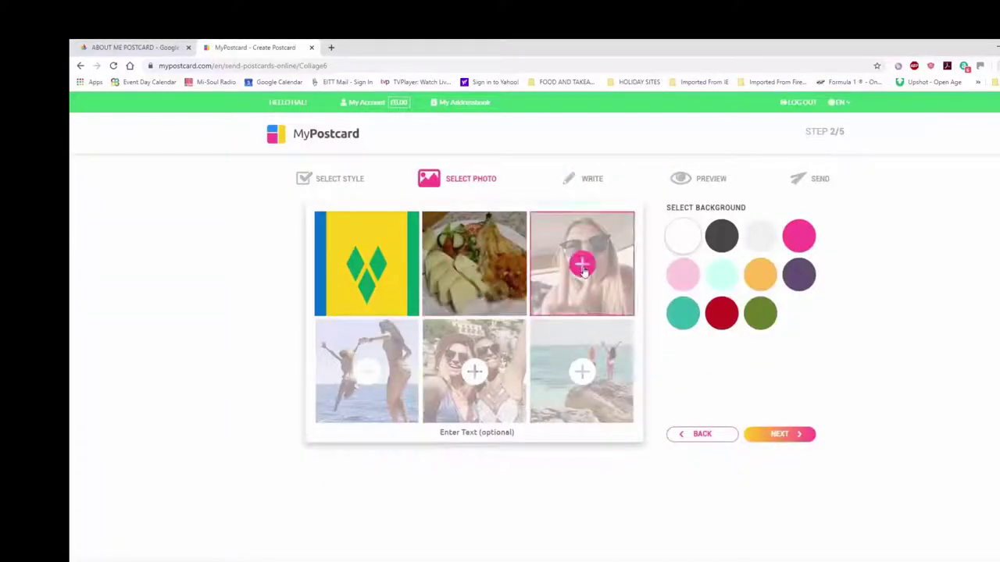
# - Fill the third tile with the leopard photo from Google Photos
pyautogui.click(580, 263)
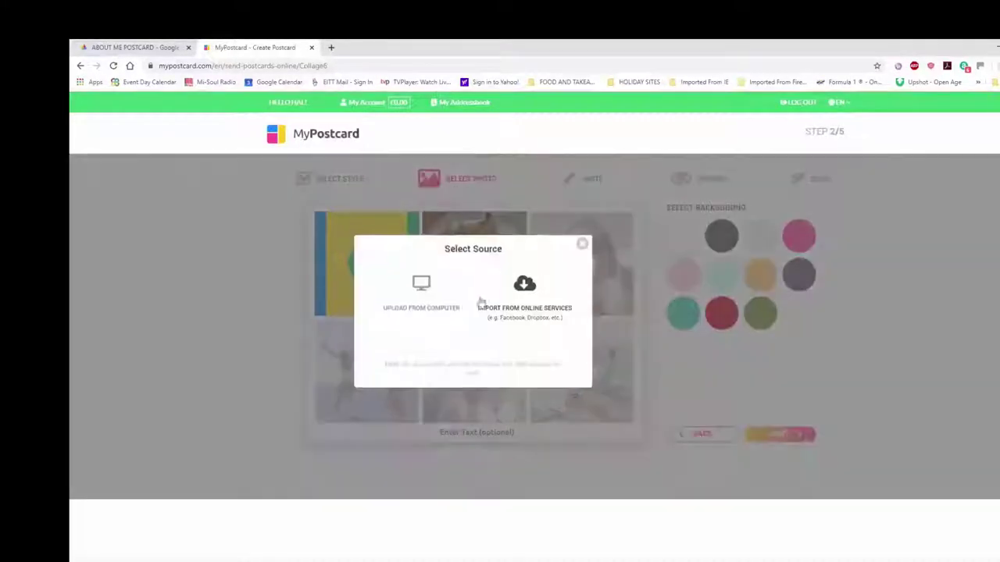
pyautogui.click(498, 291)
pyautogui.click(179, 229)
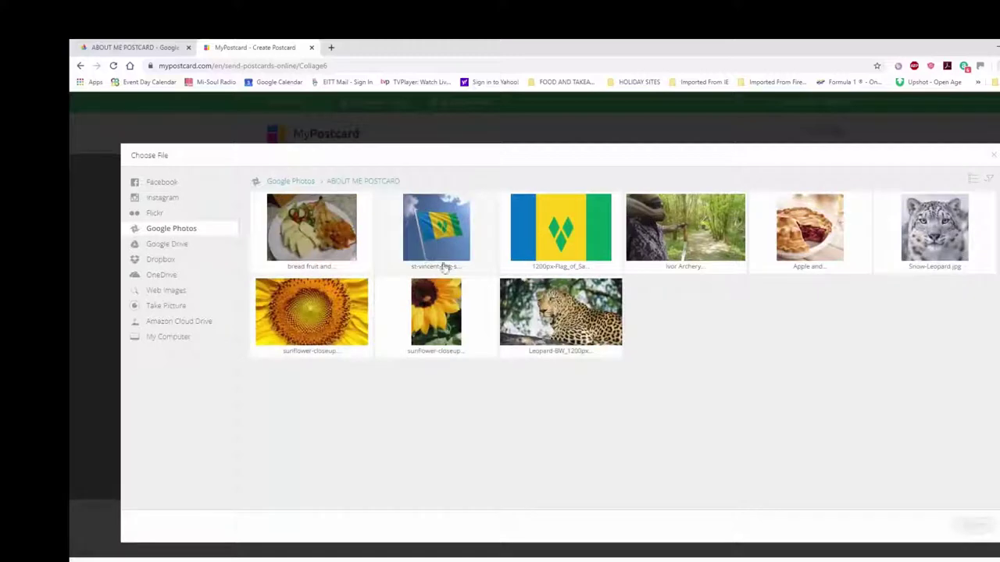
pyautogui.click(564, 309)
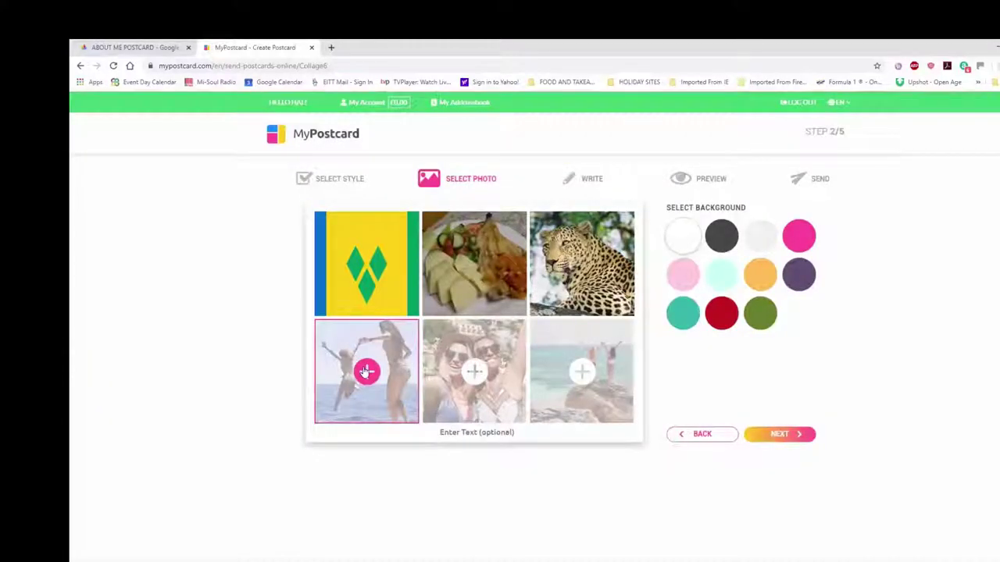
# - Add the archery photo to the bottom-left tile and the sunflower close-up to the bottom-middle tile
pyautogui.click(366, 370)
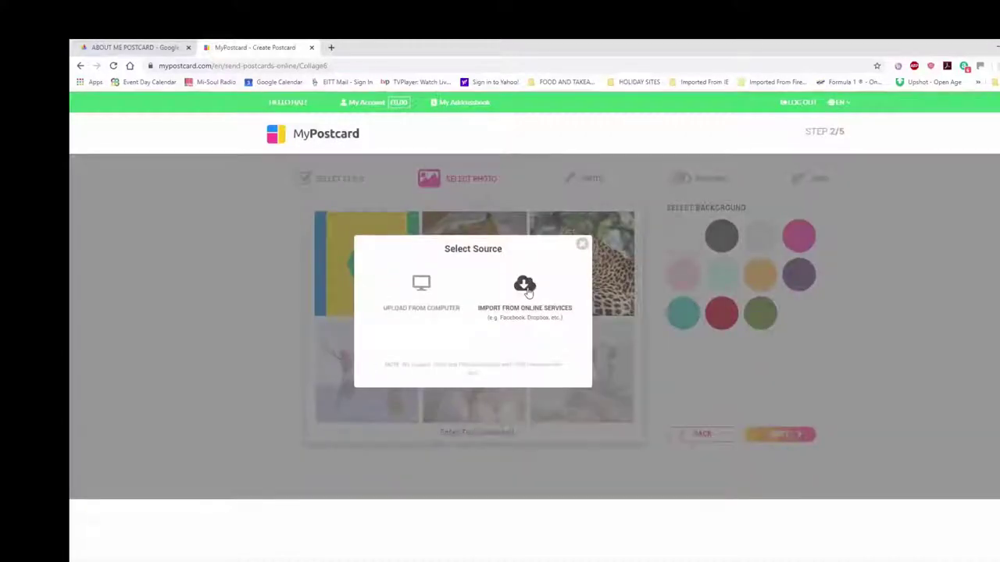
pyautogui.click(531, 290)
pyautogui.click(179, 228)
pyautogui.click(426, 245)
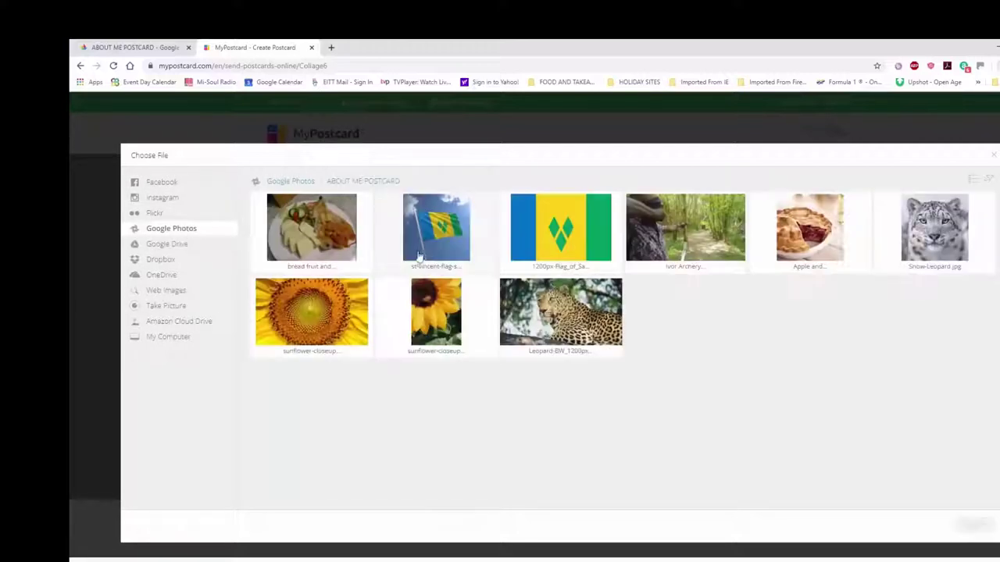
pyautogui.click(675, 236)
pyautogui.click(423, 305)
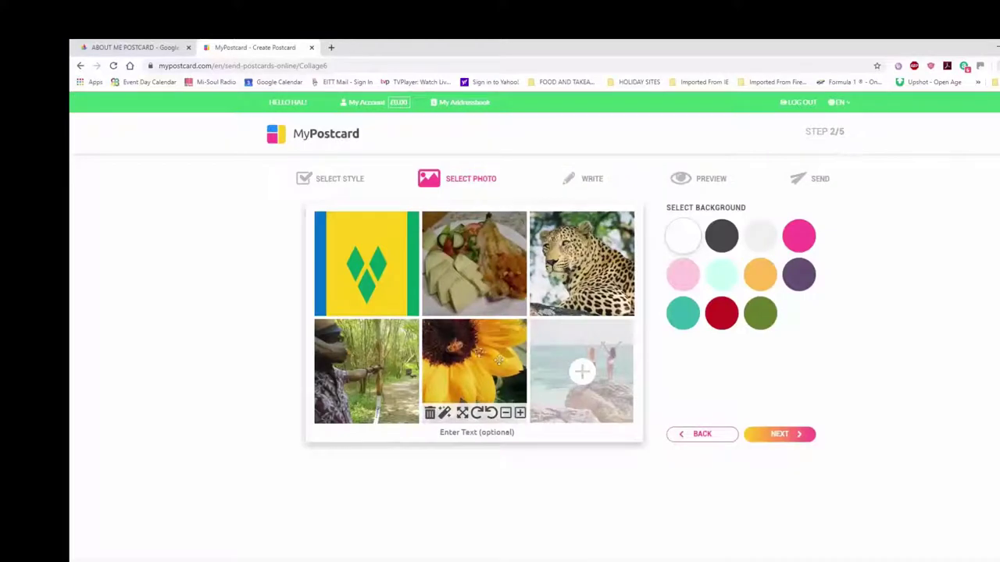
# - Fill the bottom-right tile with the apple pie photo from ABOUT ME POSTCARD
pyautogui.click(580, 374)
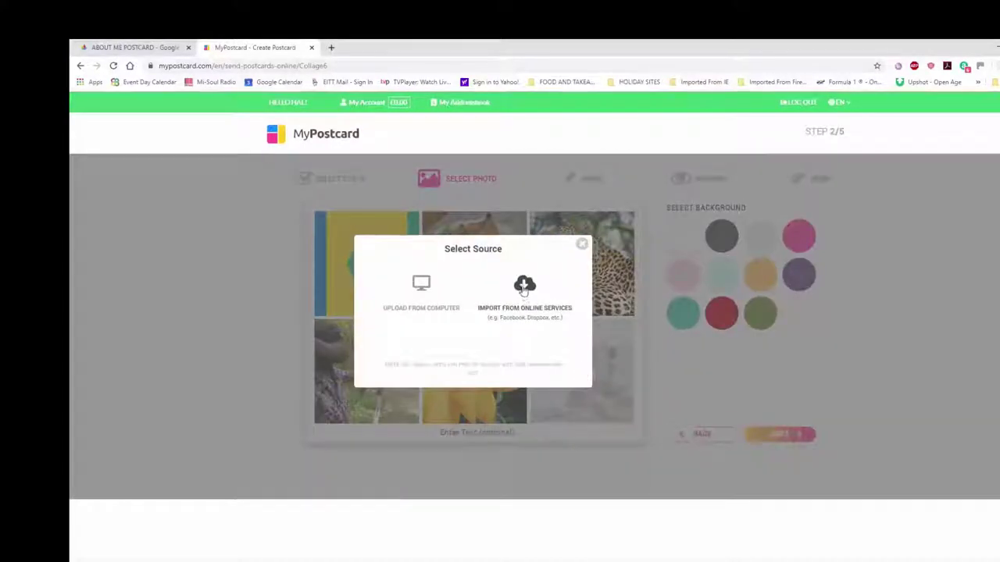
pyautogui.click(525, 290)
pyautogui.click(169, 229)
pyautogui.click(435, 238)
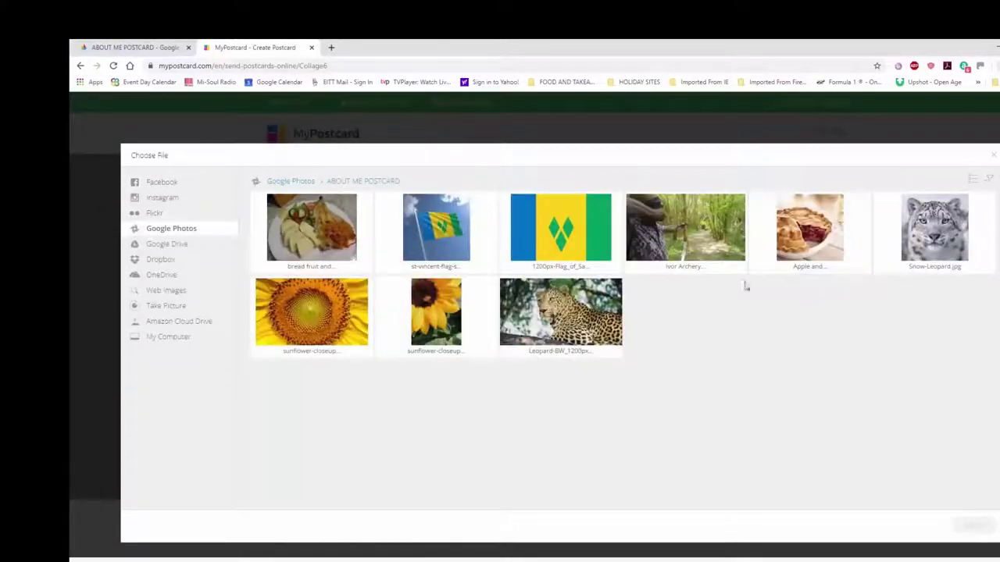
pyautogui.click(809, 235)
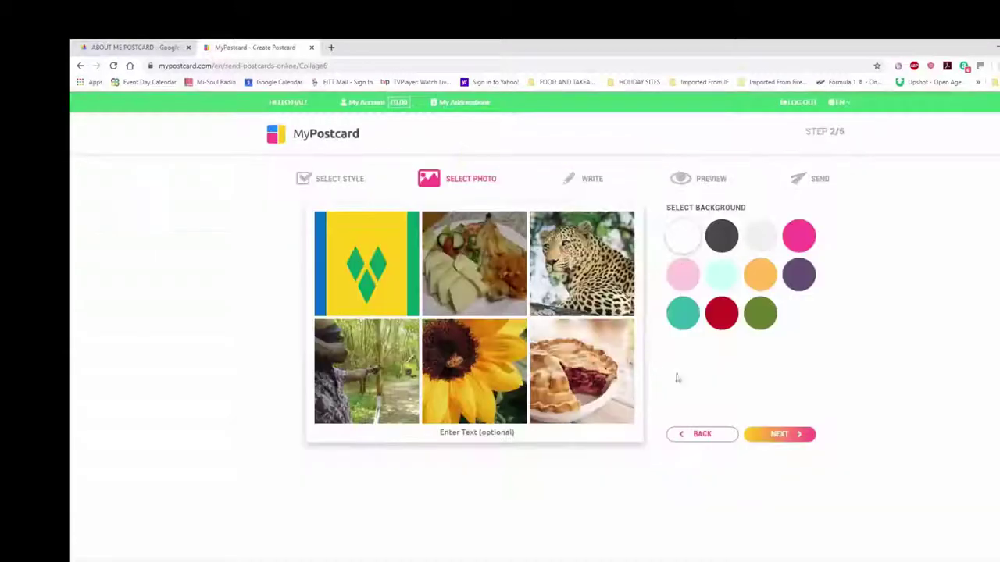